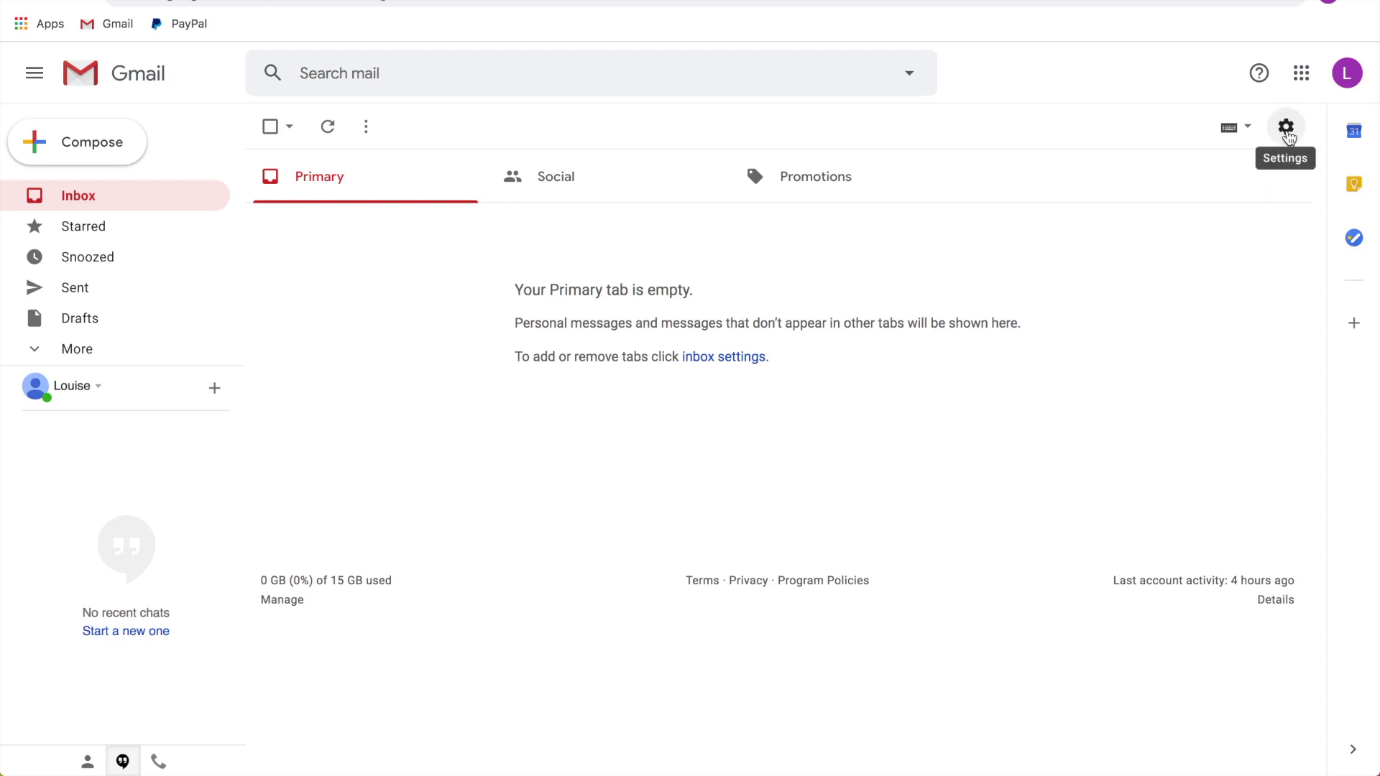
# Enable Templates on the Advanced settings page and save the change
pyautogui.click(1286, 130)
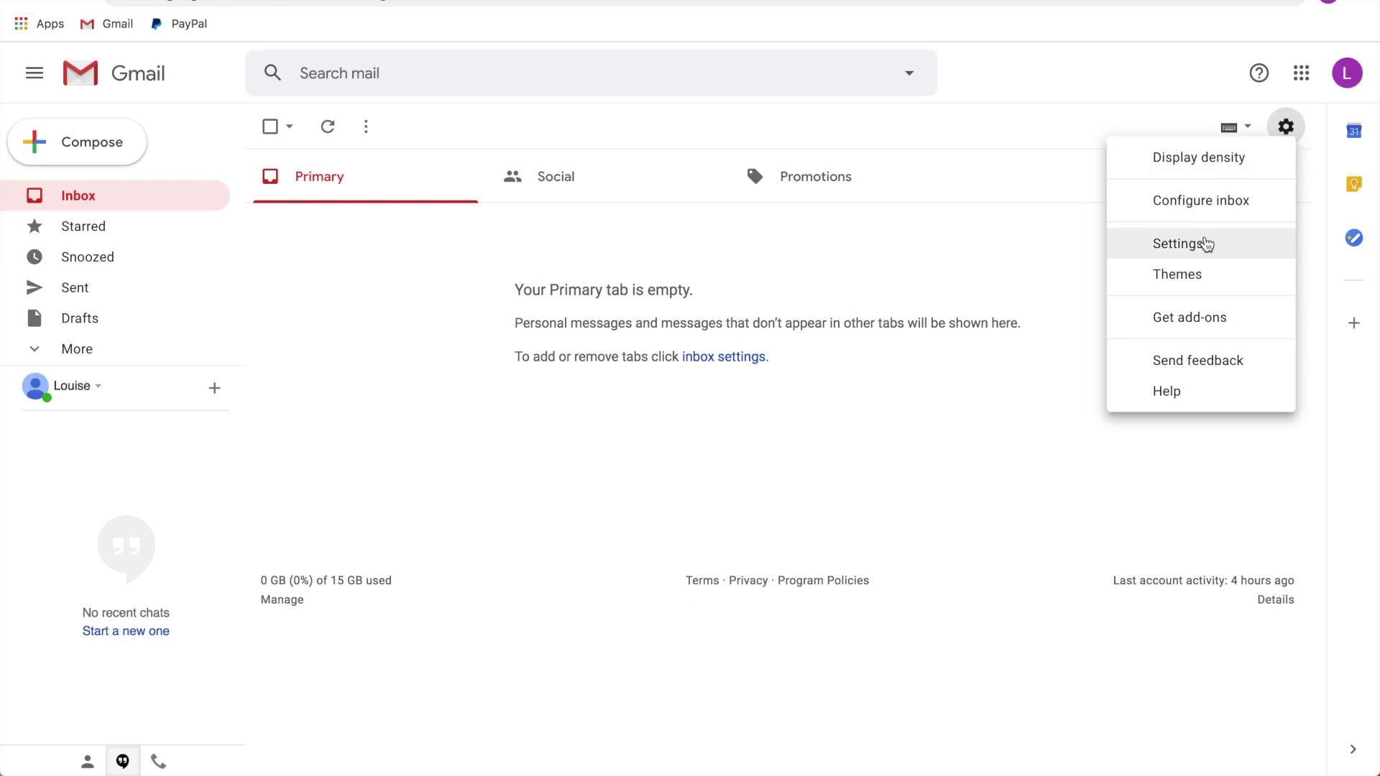
pyautogui.click(1203, 244)
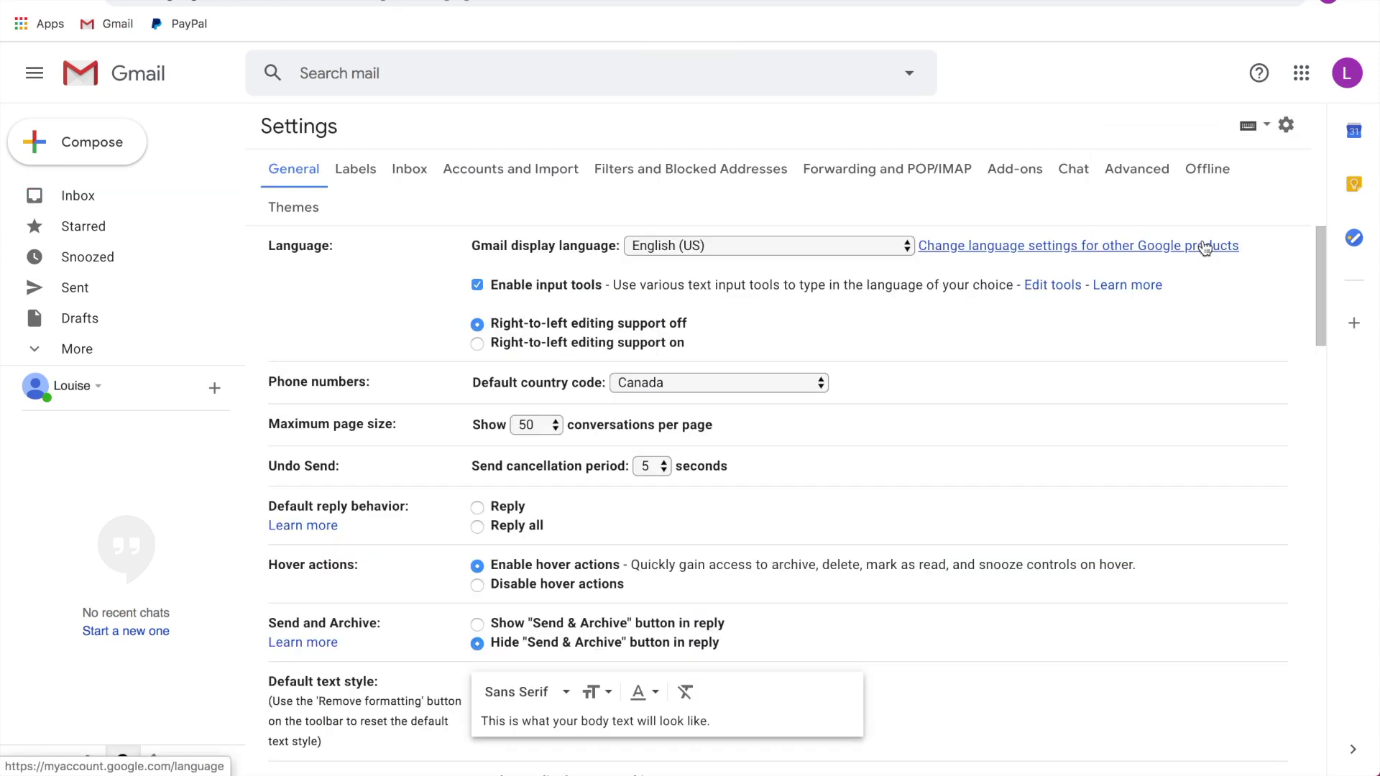
pyautogui.click(1135, 173)
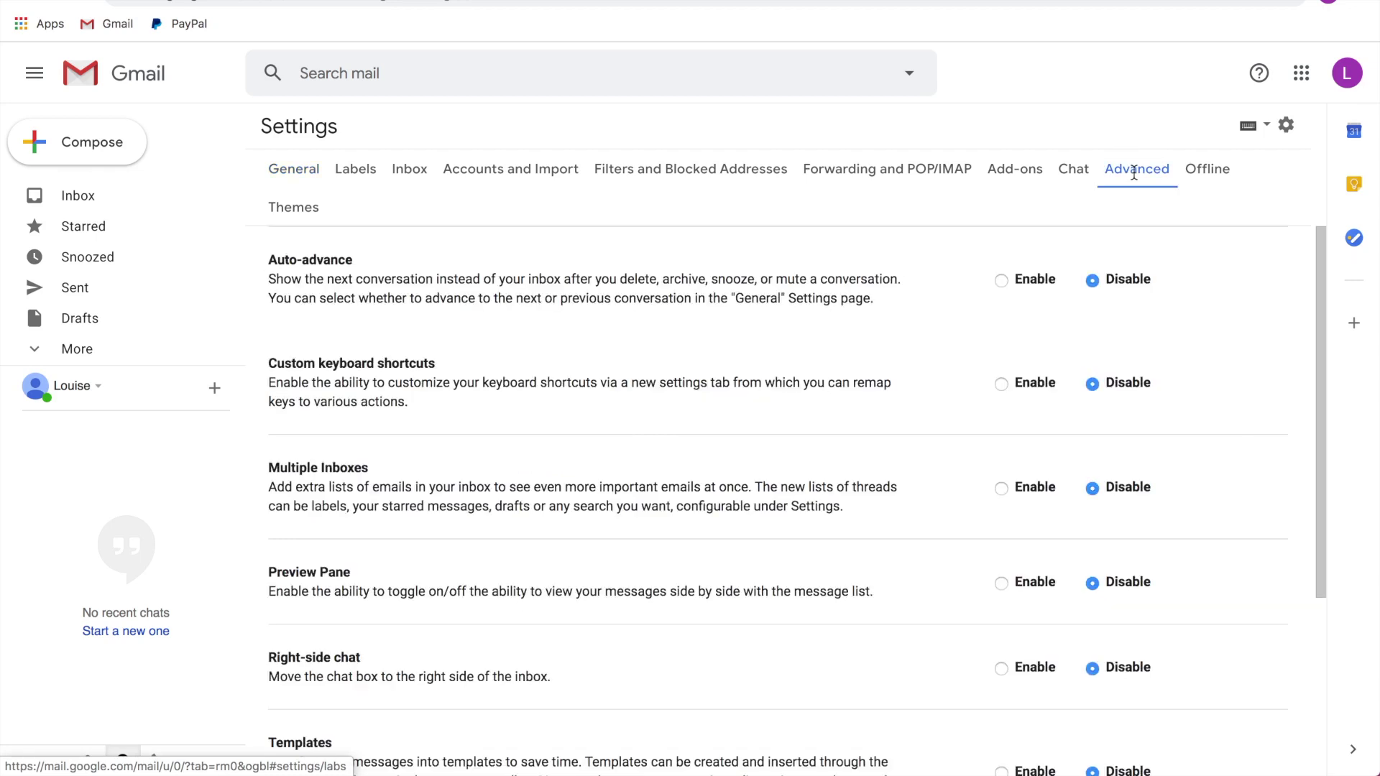
pyautogui.scroll(-4, 1223, 272)
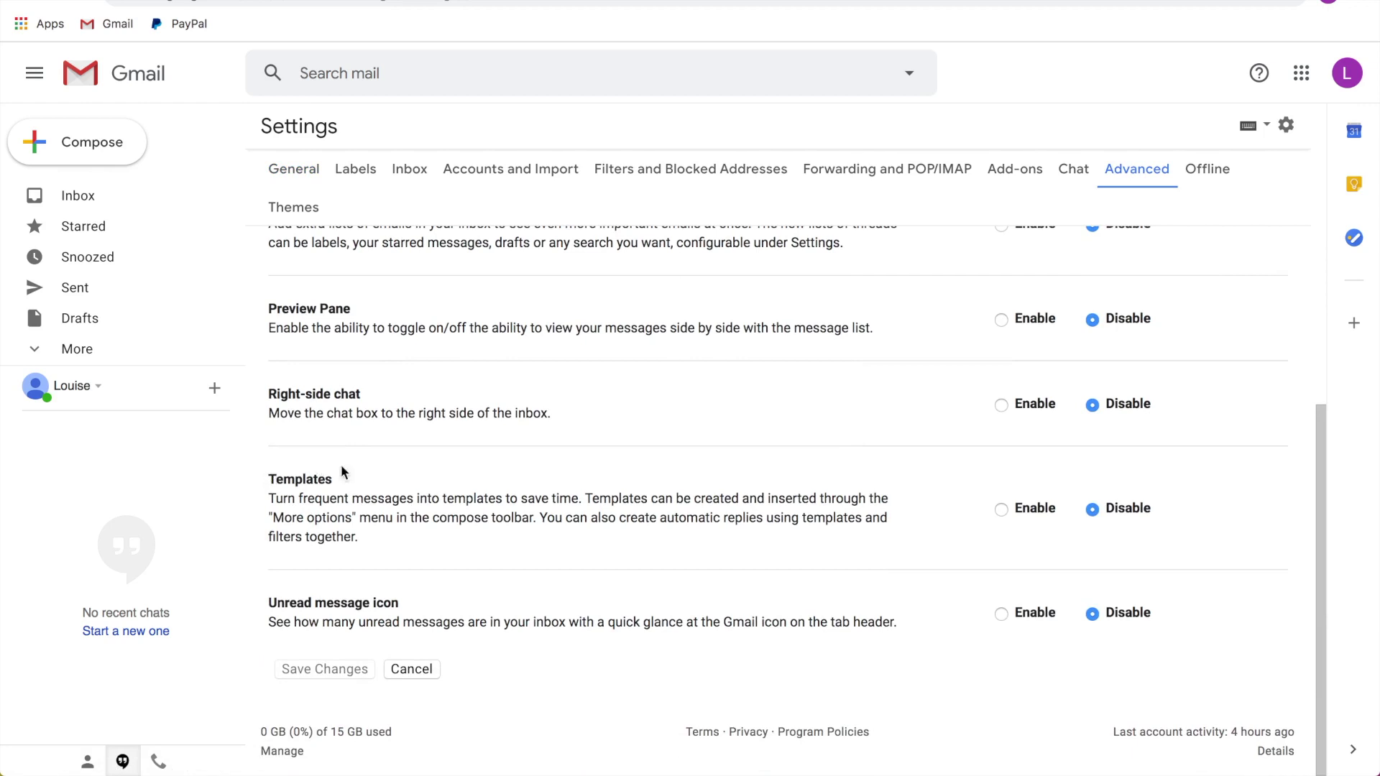
pyautogui.click(1001, 510)
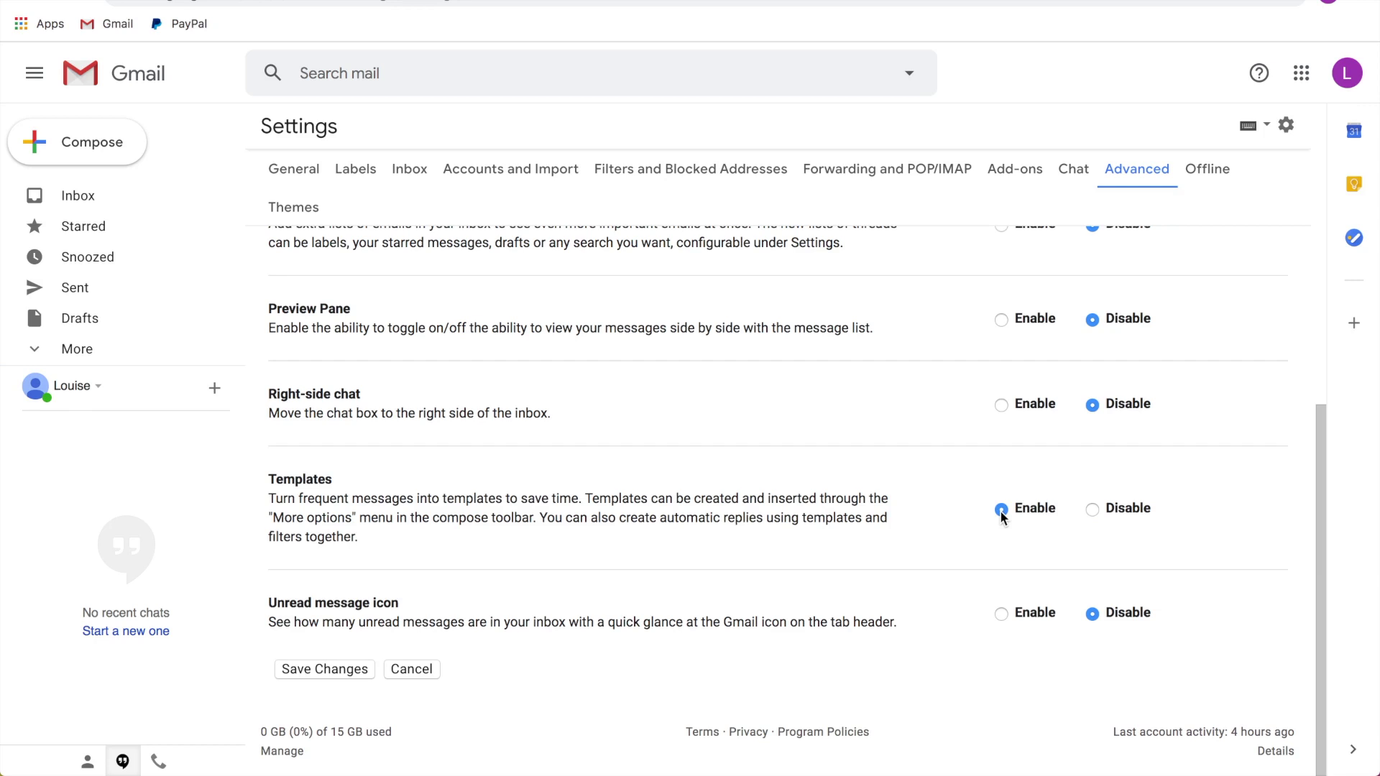
pyautogui.click(314, 670)
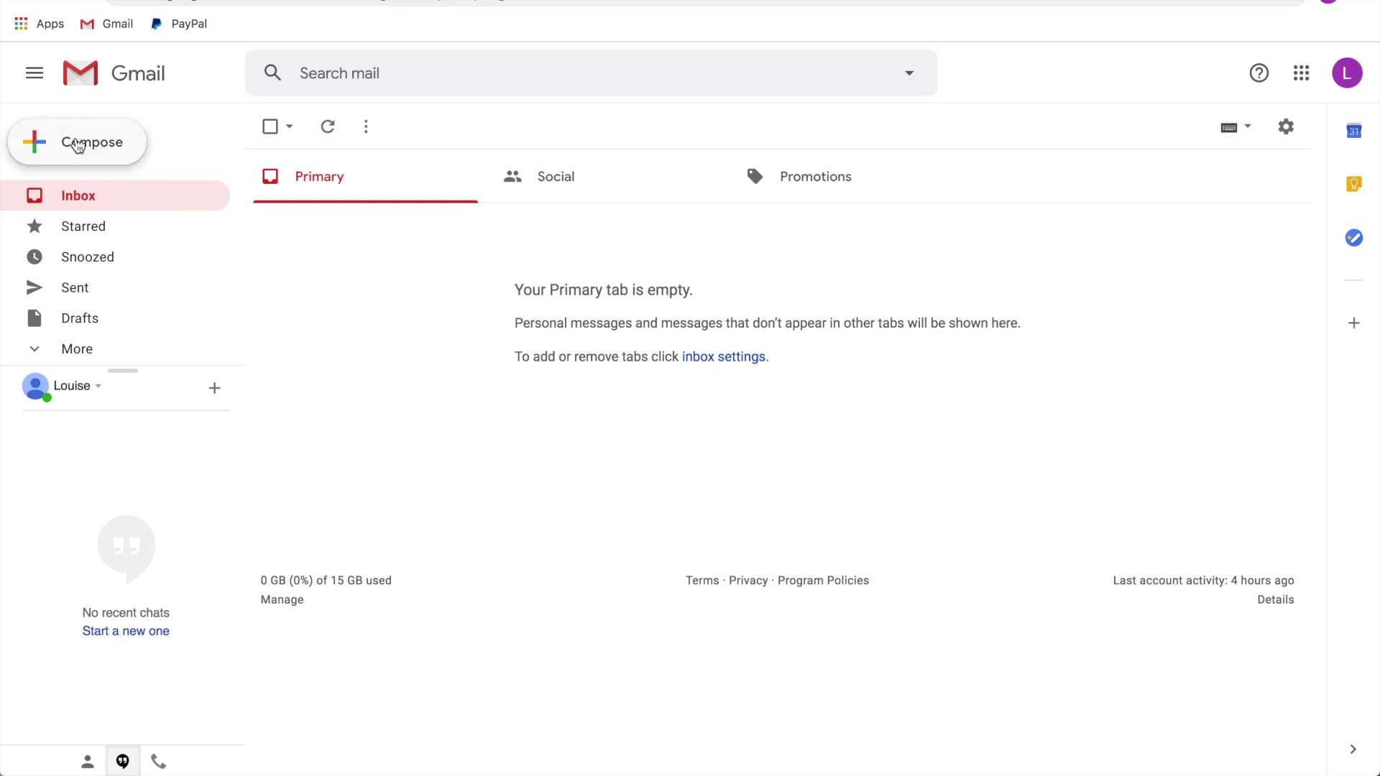
# Start a new message with the subject 'Design Inquiry'
pyautogui.click(79, 146)
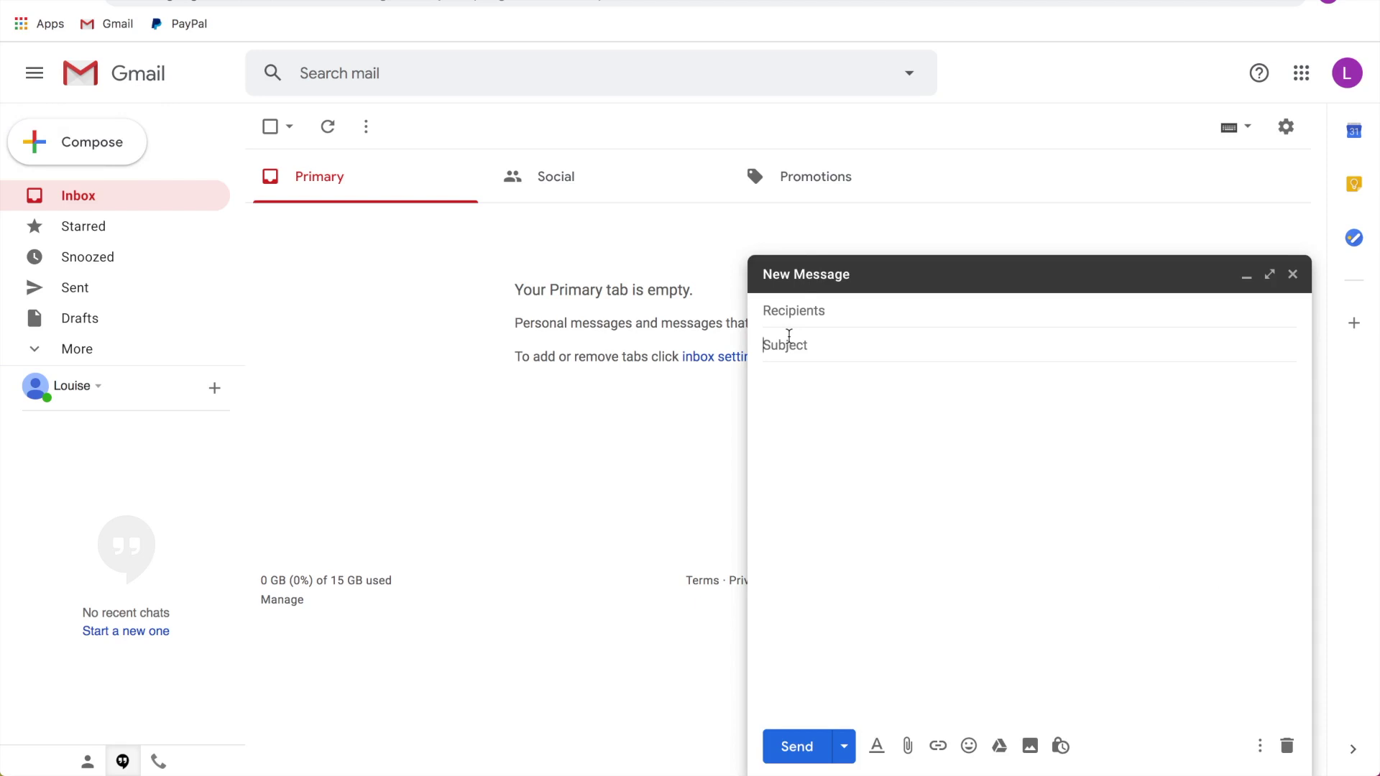
pyautogui.write('Design Inquiry')
pyautogui.press('Tab')
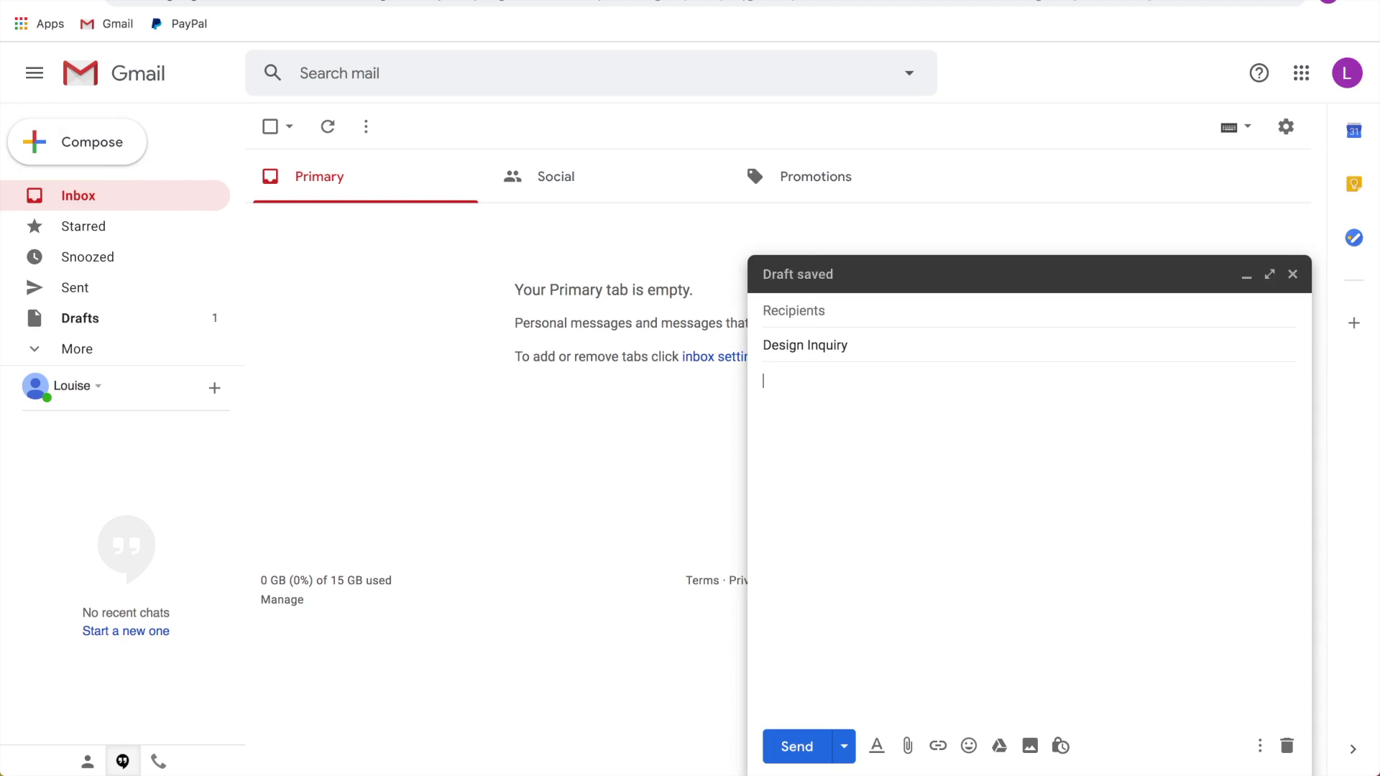
# Write the body 'Hi,', 'Thank you for your email.', 'design services here' and a sign-off name
pyautogui.write('Hi,')
pyautogui.press('Return')
pyautogui.press('Return')
pyautogui.write('Thank')
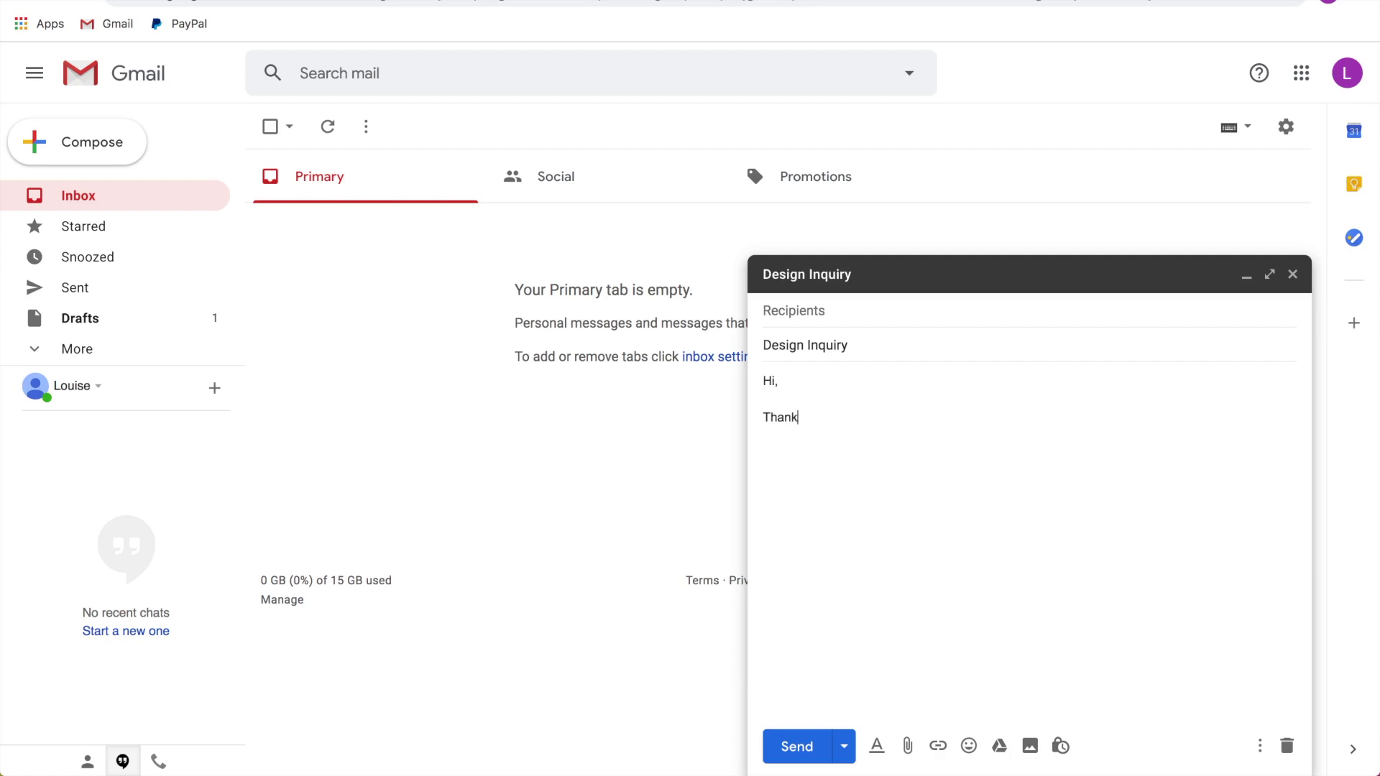
pyautogui.write(' you for your emaiil')
pyautogui.press('BackSpace')
pyautogui.press('BackSpace')
pyautogui.write('l.')
pyautogui.press('Return')
pyautogui.press('Return')
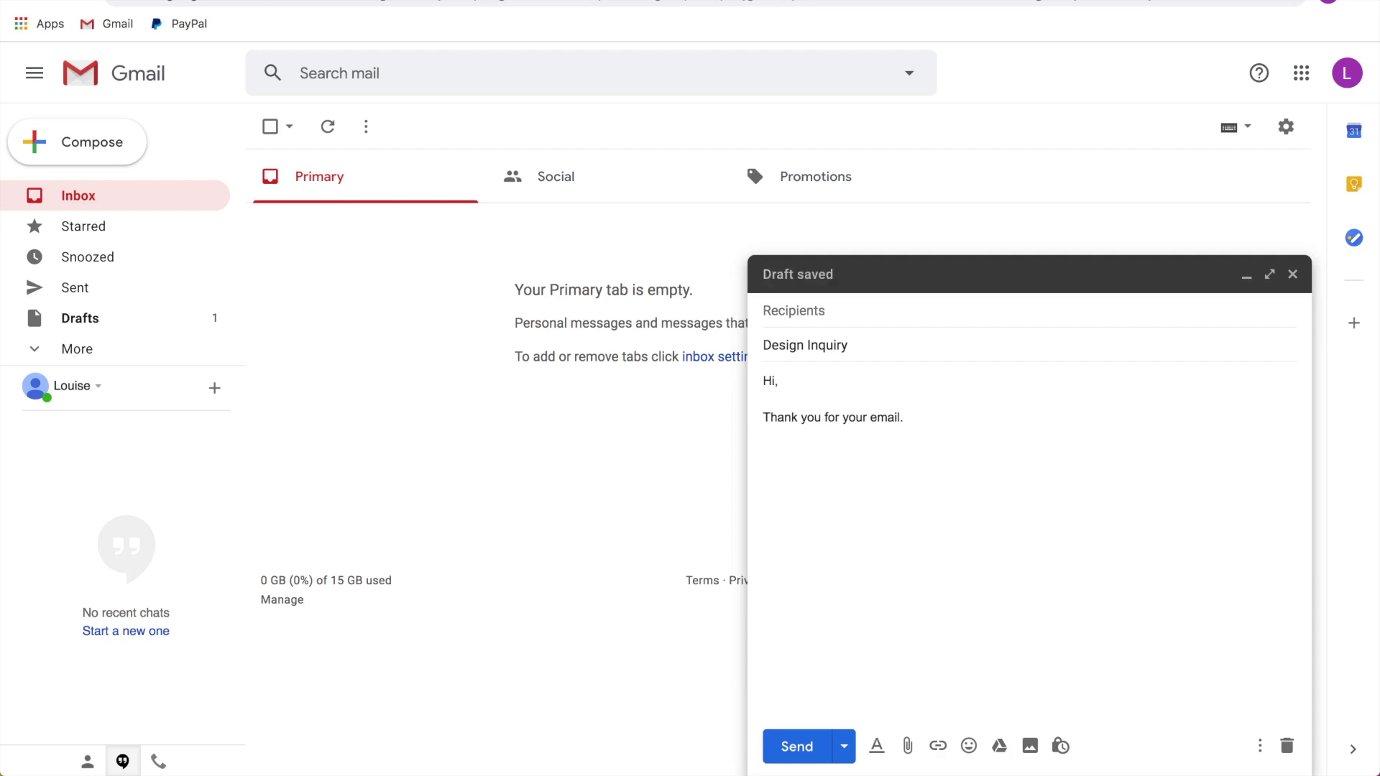
pyautogui.write('design services here')
pyautogui.press('Return')
pyautogui.press('Return')
pyautogui.write('Loui')
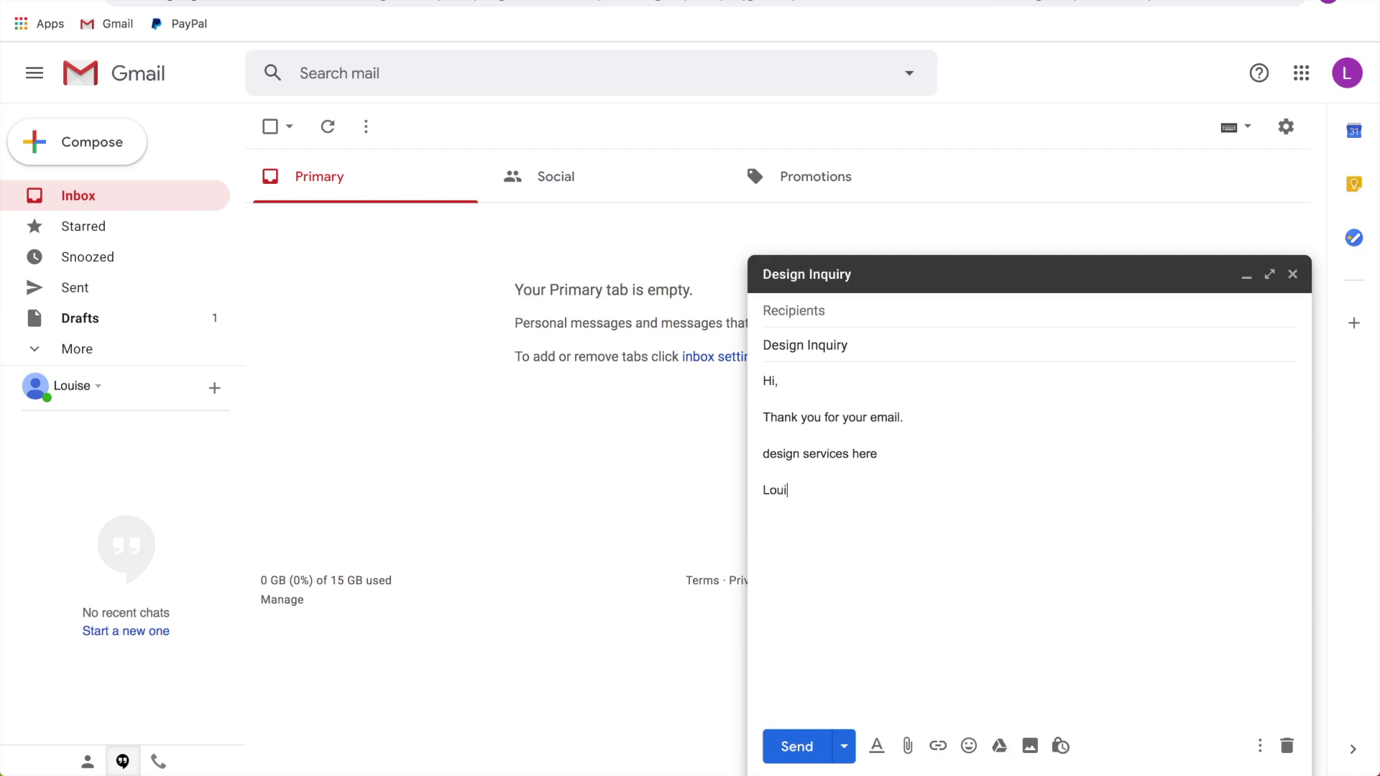
pyautogui.write('se')
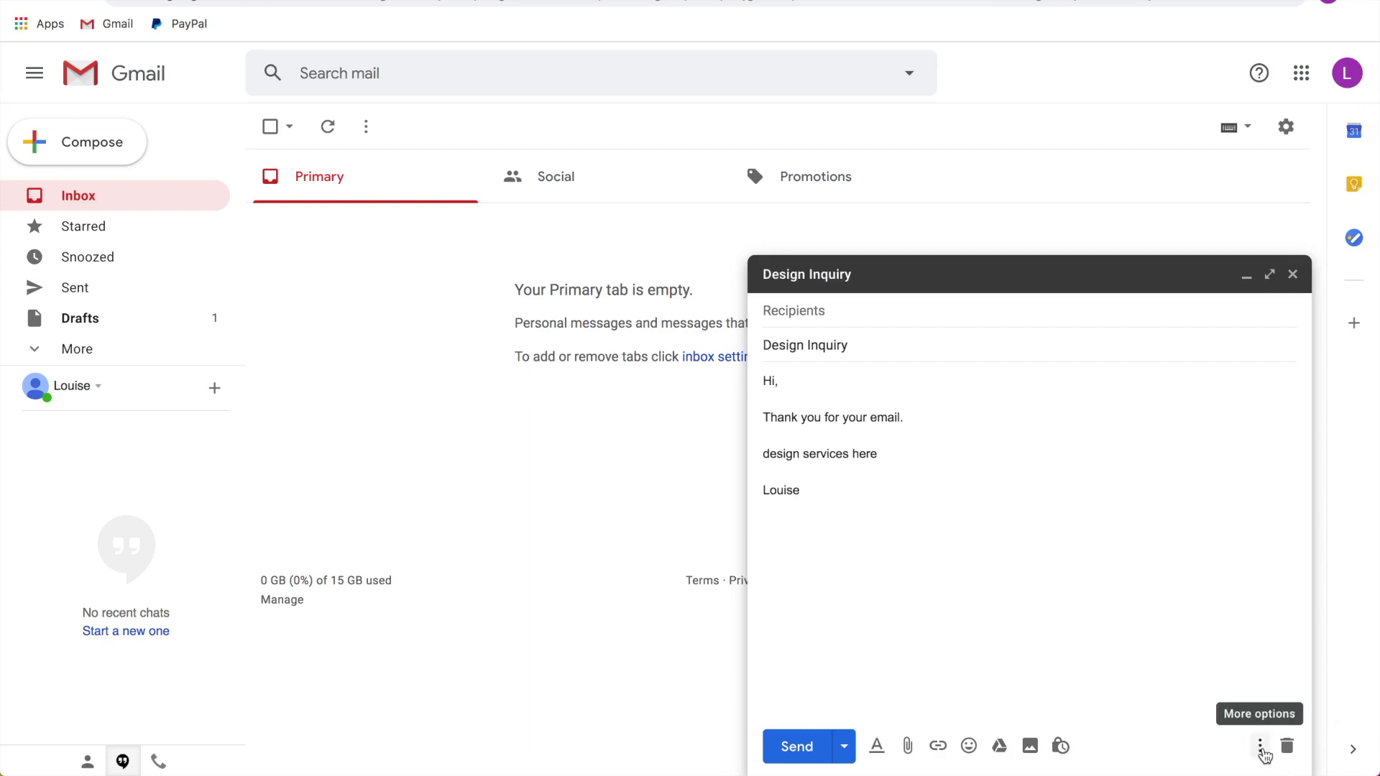
# Save the current draft as a new template called 'Design Inquiry' and close the draft
pyautogui.click(1260, 747)
pyautogui.moveTo(1137, 541)
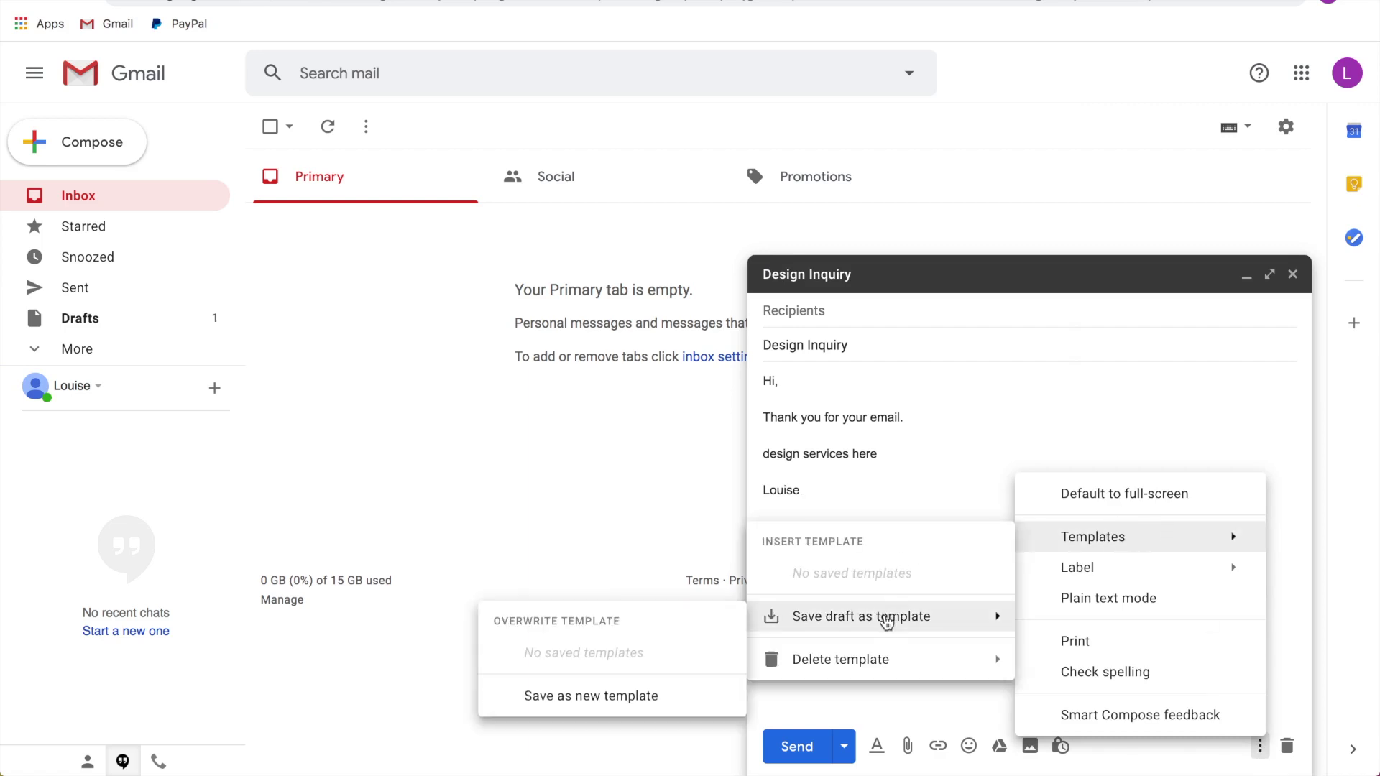
pyautogui.click(884, 622)
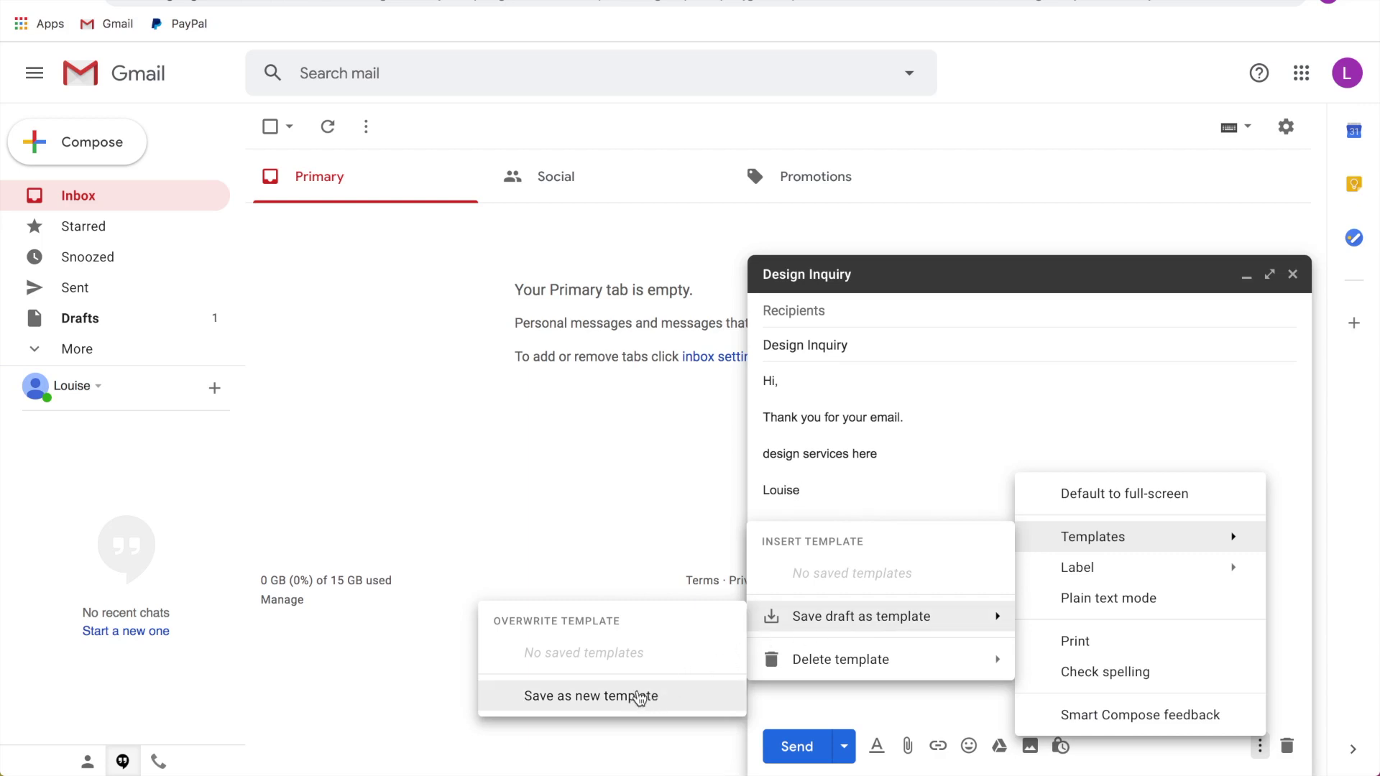
pyautogui.click(639, 698)
pyautogui.click(793, 412)
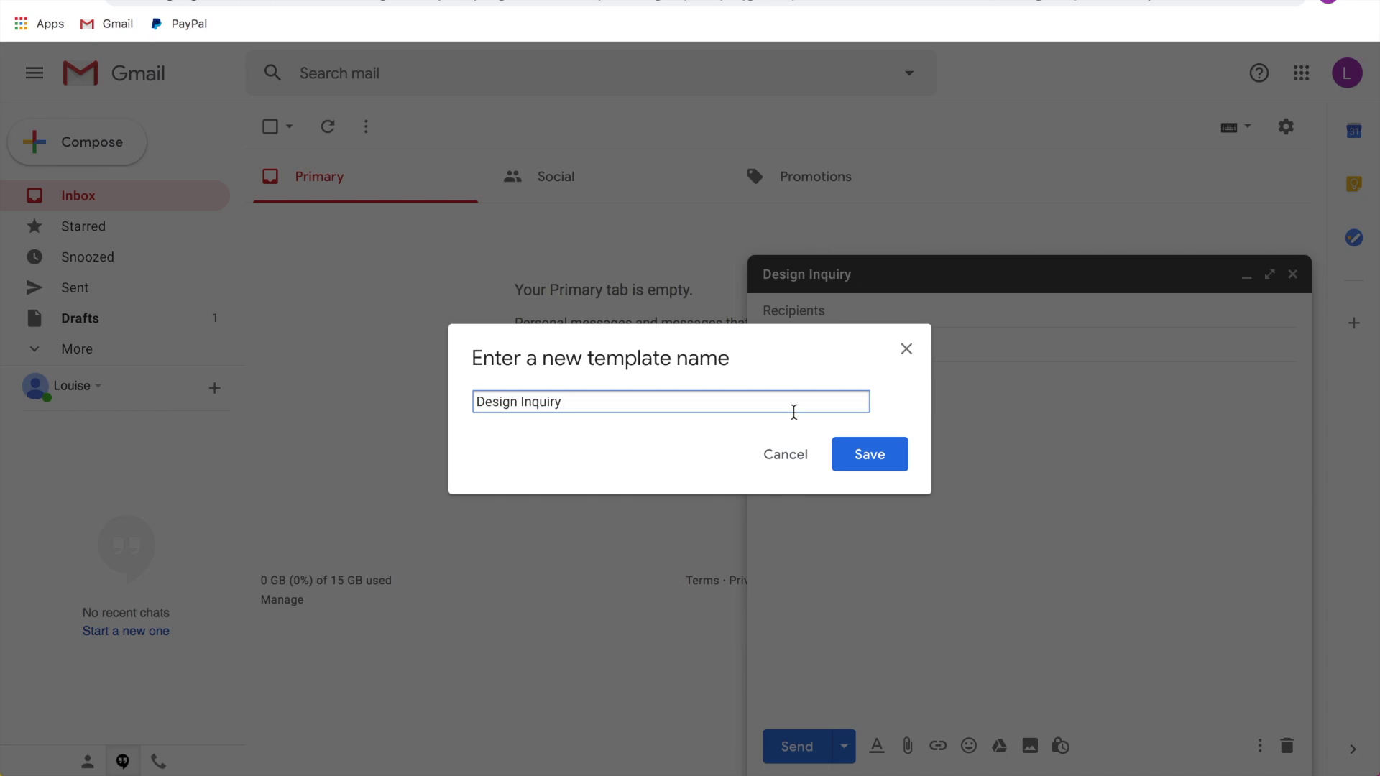
pyautogui.click(861, 460)
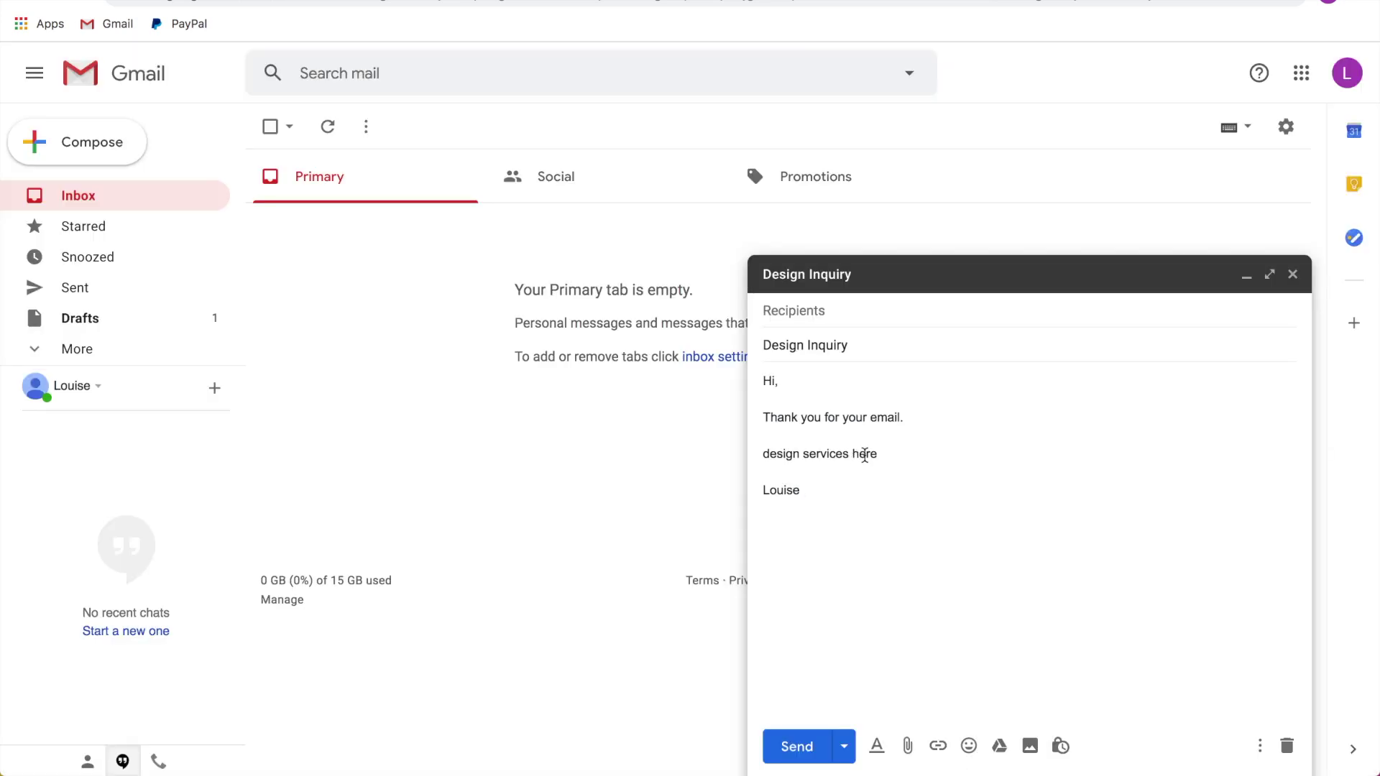
pyautogui.press('Escape')
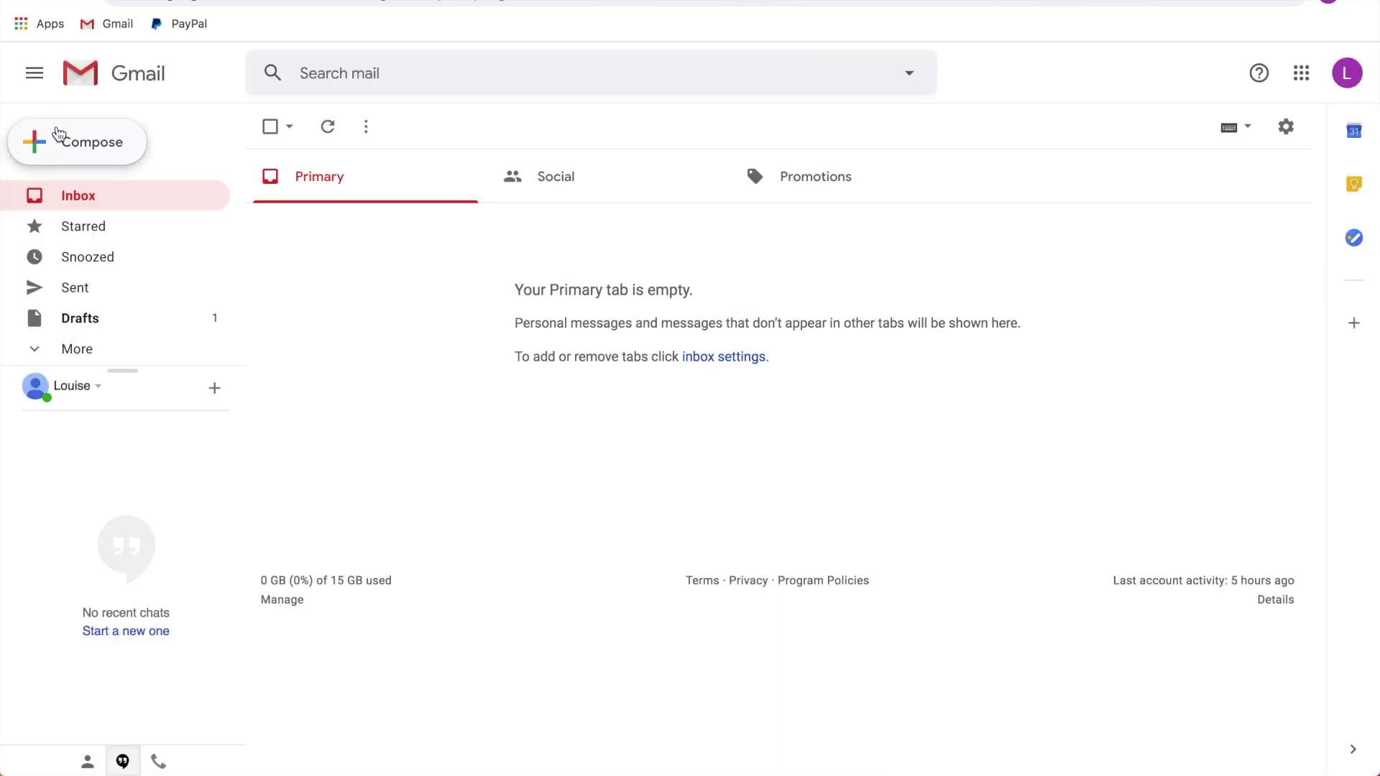
# Open a fresh message and insert the 'Design Inquiry' template into its body
pyautogui.click(61, 140)
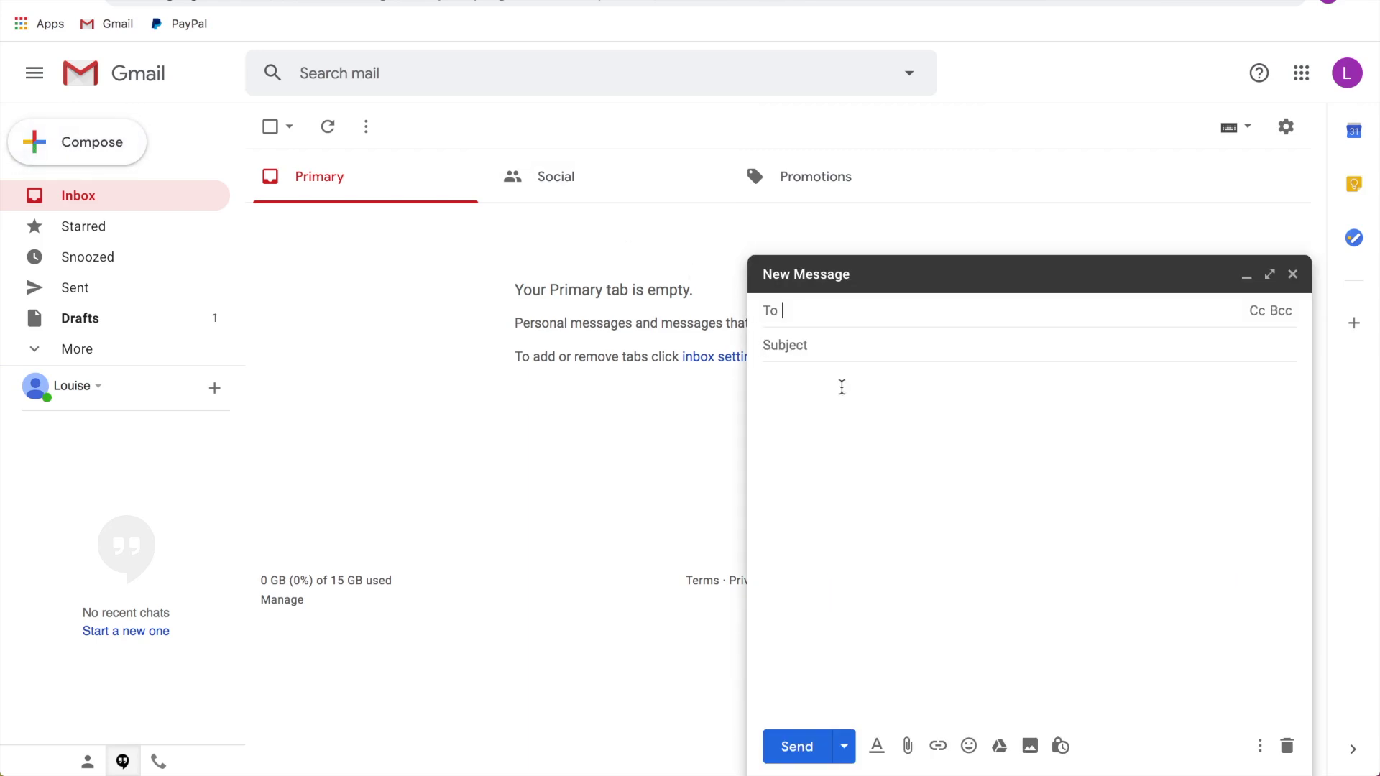
pyautogui.click(847, 387)
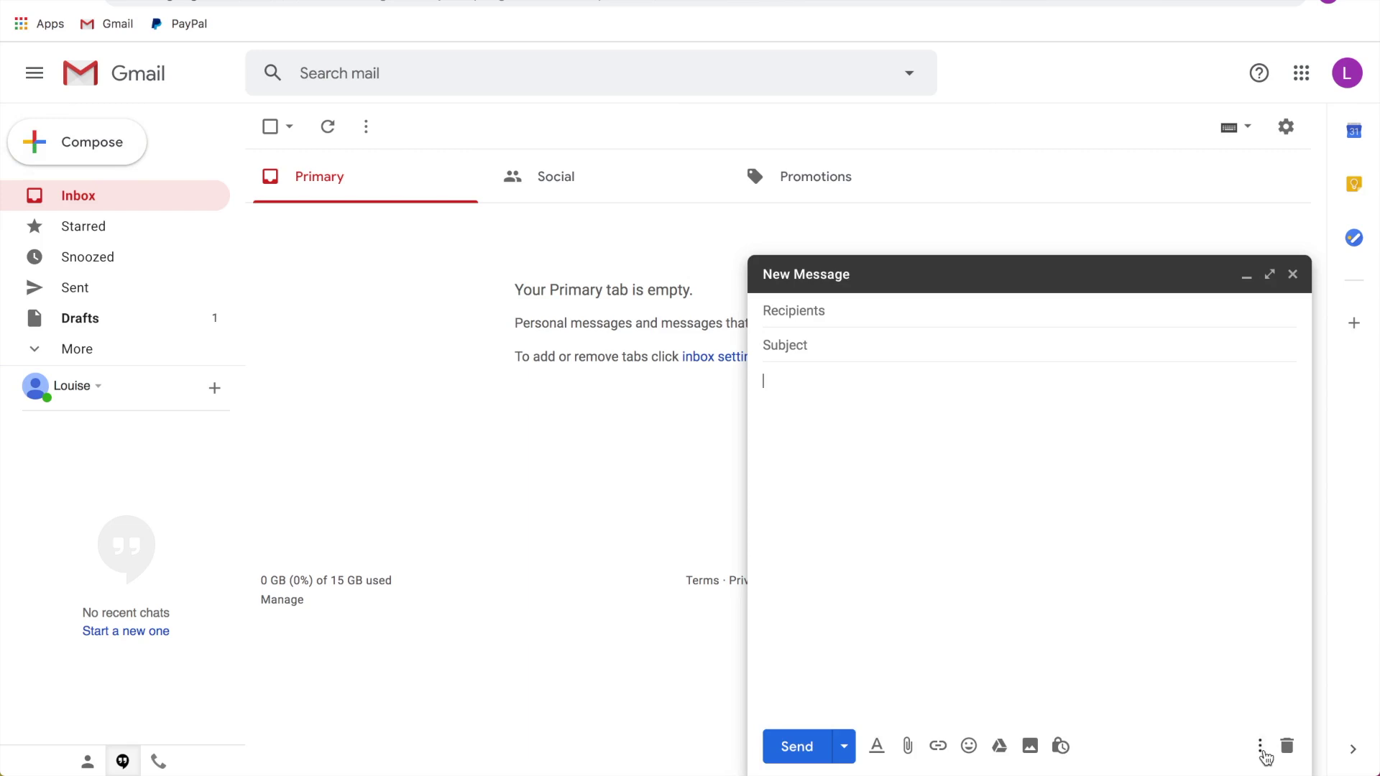
pyautogui.click(1259, 745)
pyautogui.moveTo(1112, 542)
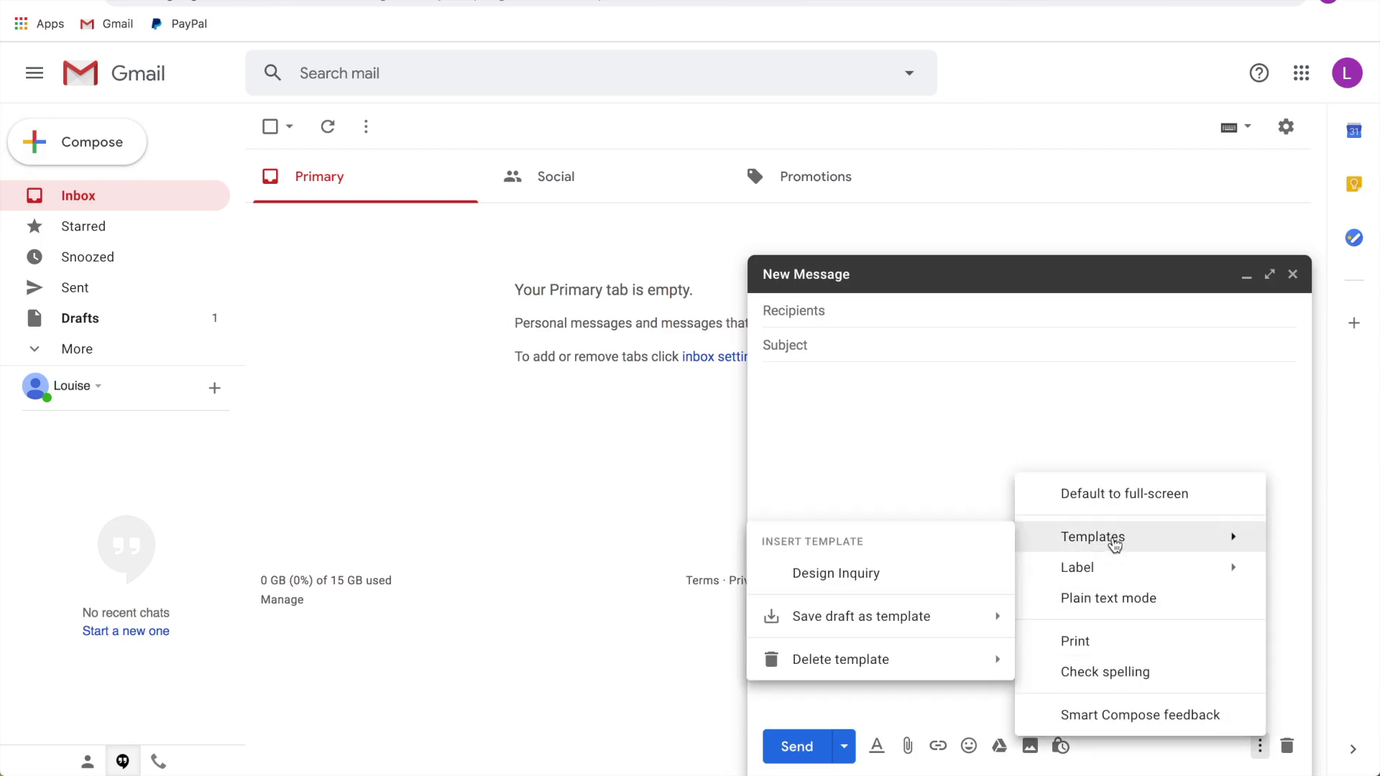
pyautogui.click(872, 579)
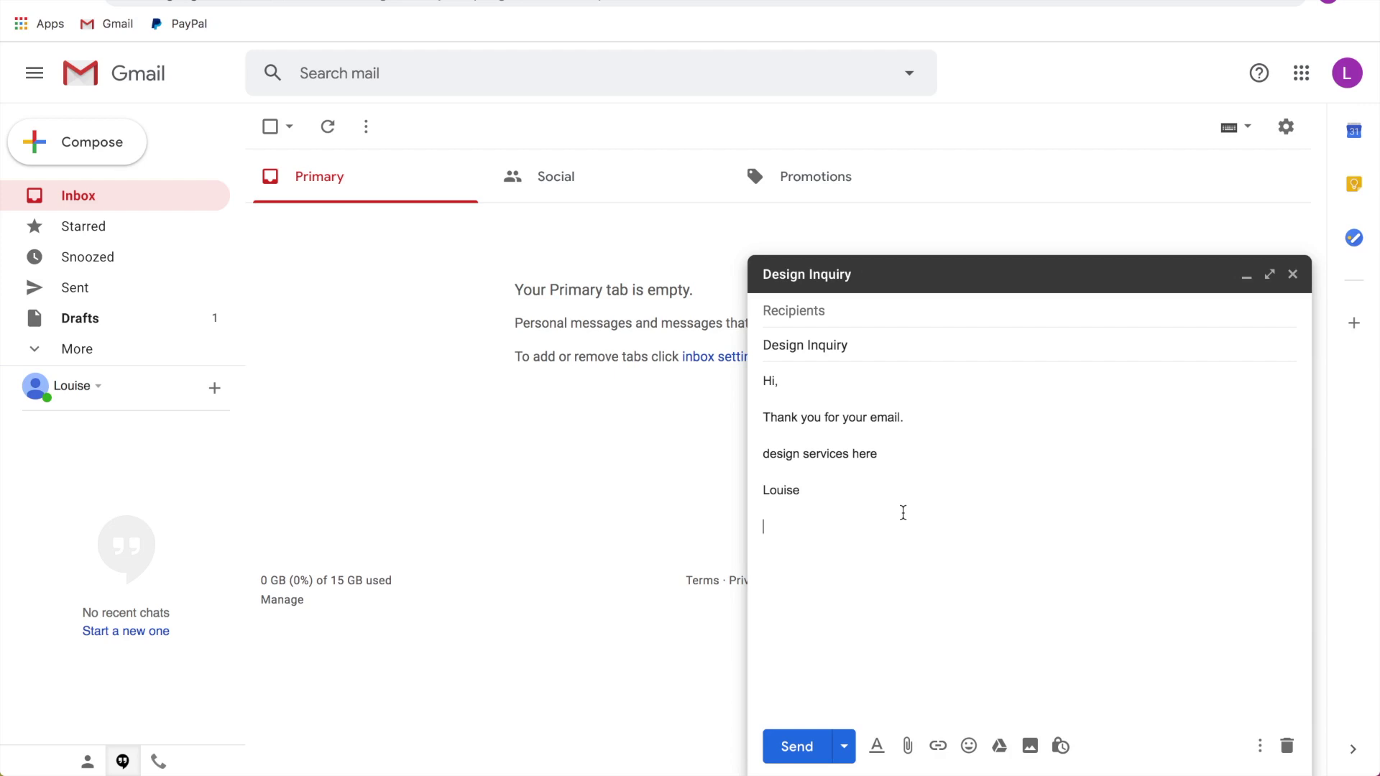
# Display the Delete template list, with 'Design Inquiry' as its only entry
pyautogui.click(1259, 746)
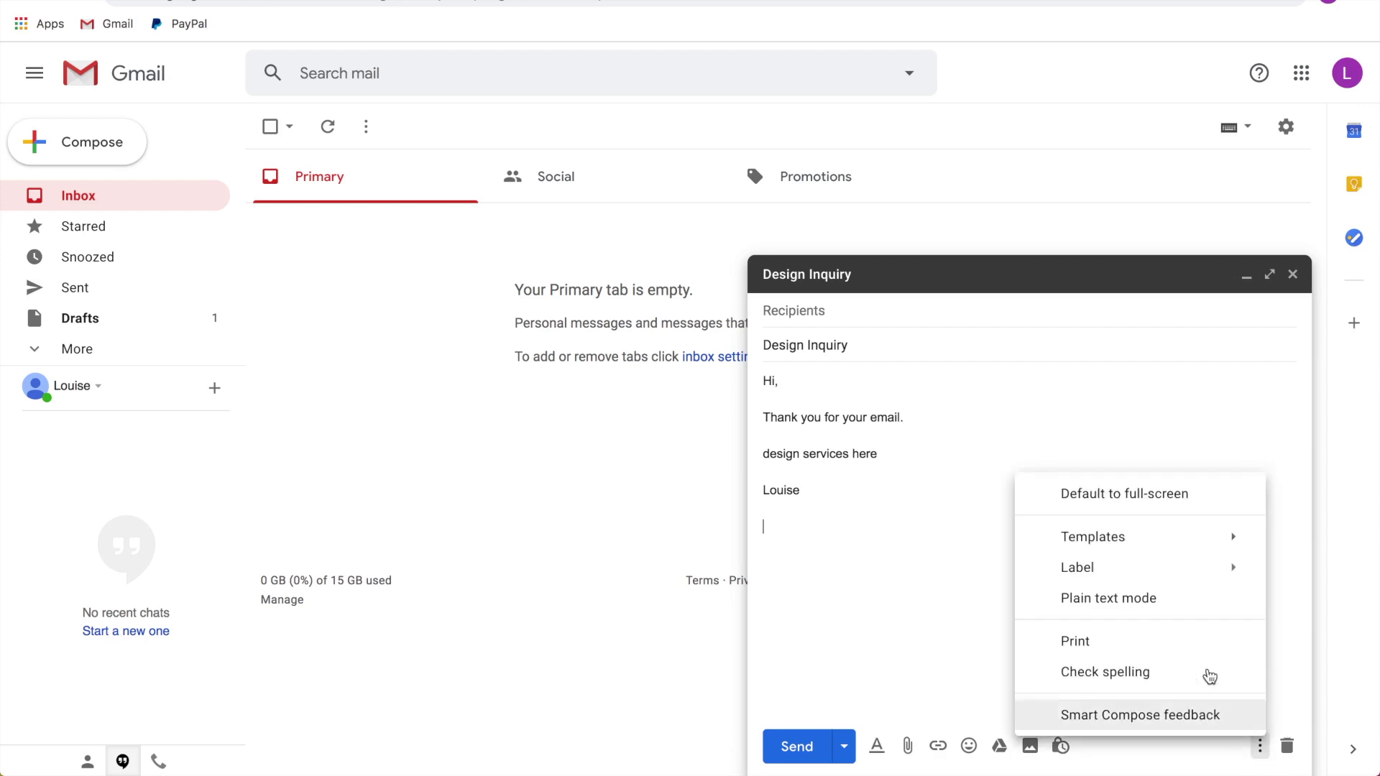
pyautogui.moveTo(1159, 537)
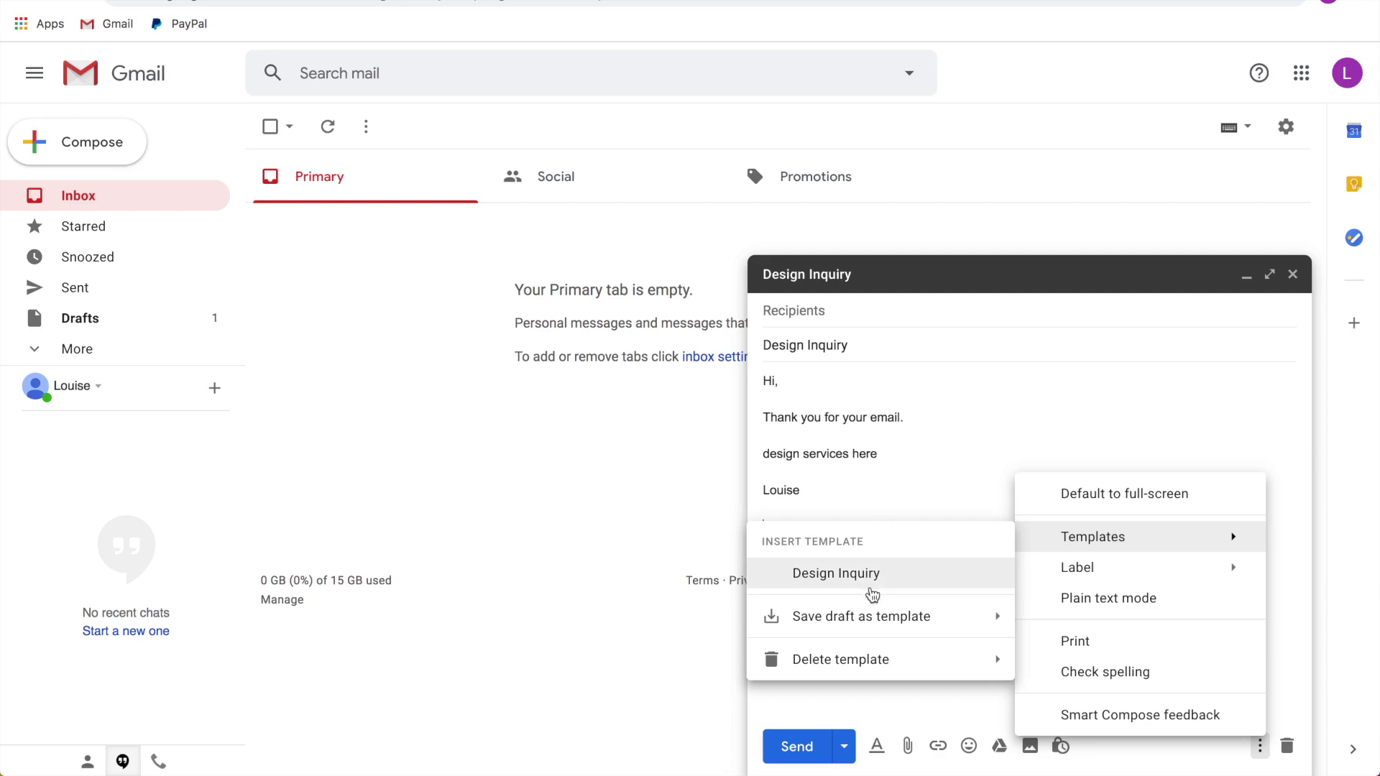
pyautogui.moveTo(882, 667)
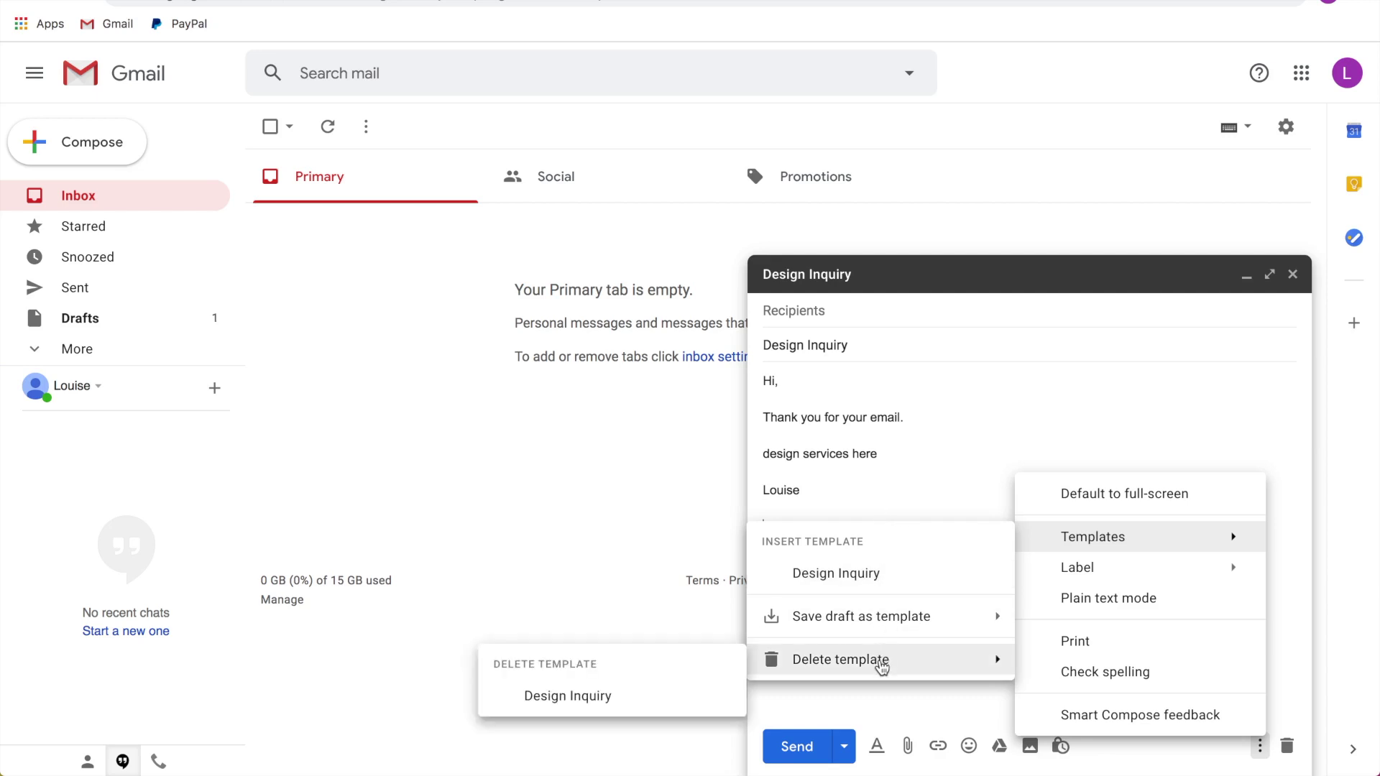